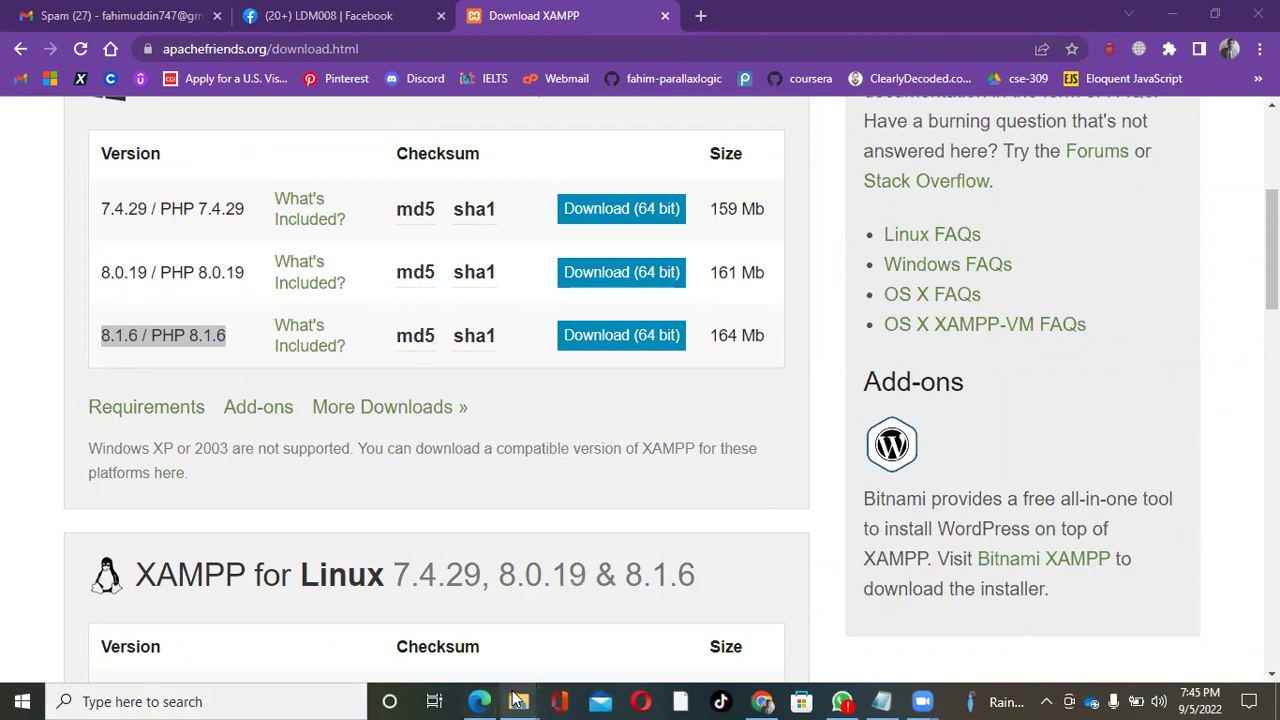
Switch to File Explorer and look through the Downloads, Documents and Desktop folders
mouse_move(517, 700)
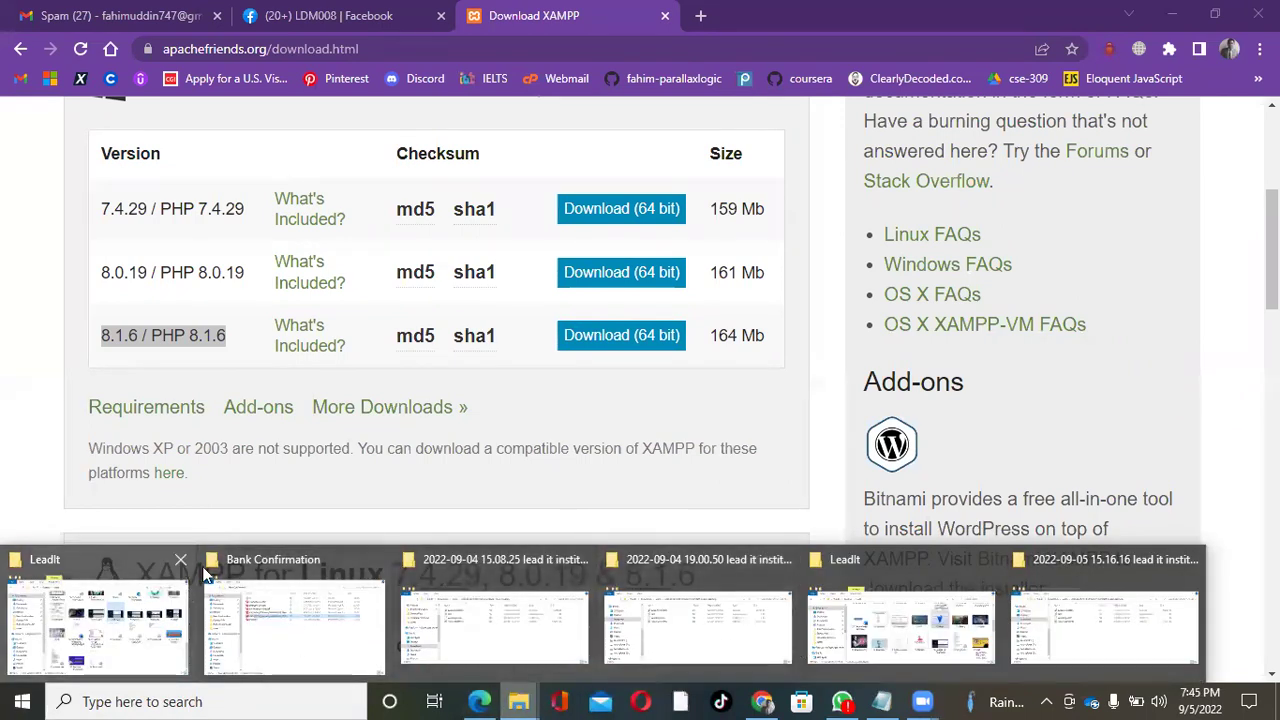
click(126, 648)
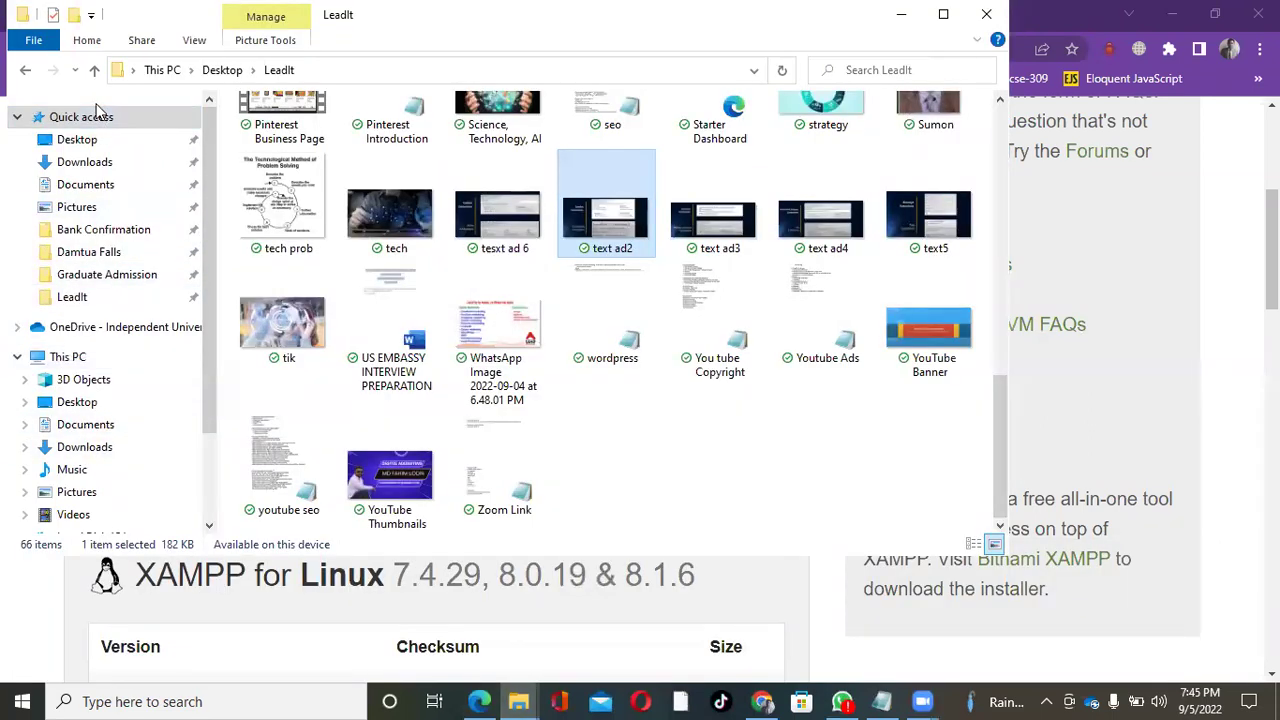
click(88, 162)
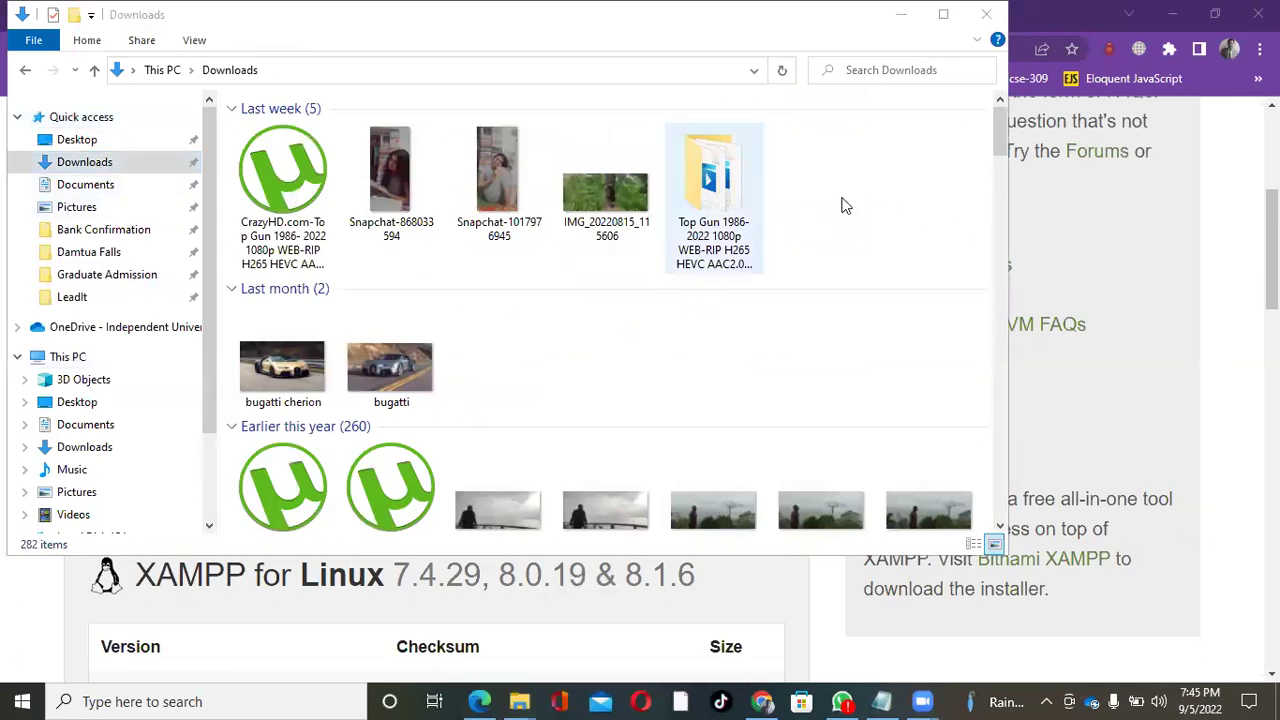
scroll(628, 316, down, 15)
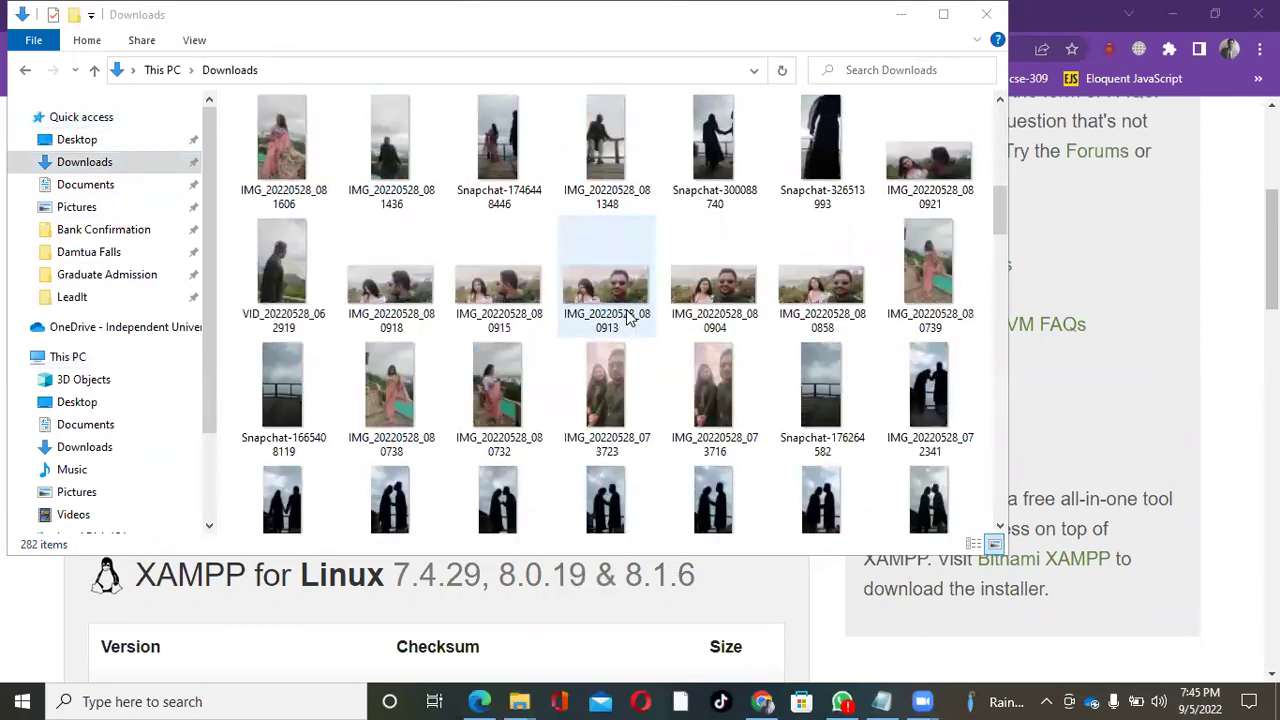
scroll(628, 316, up, 15)
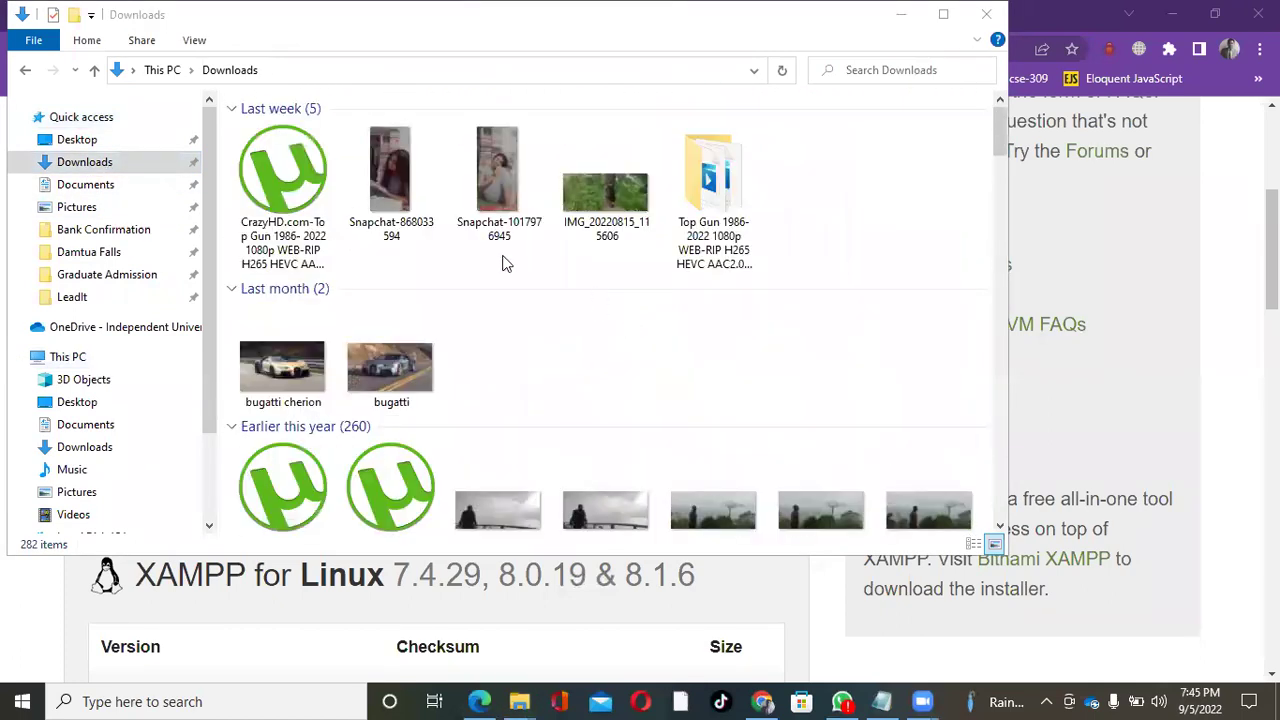
click(120, 187)
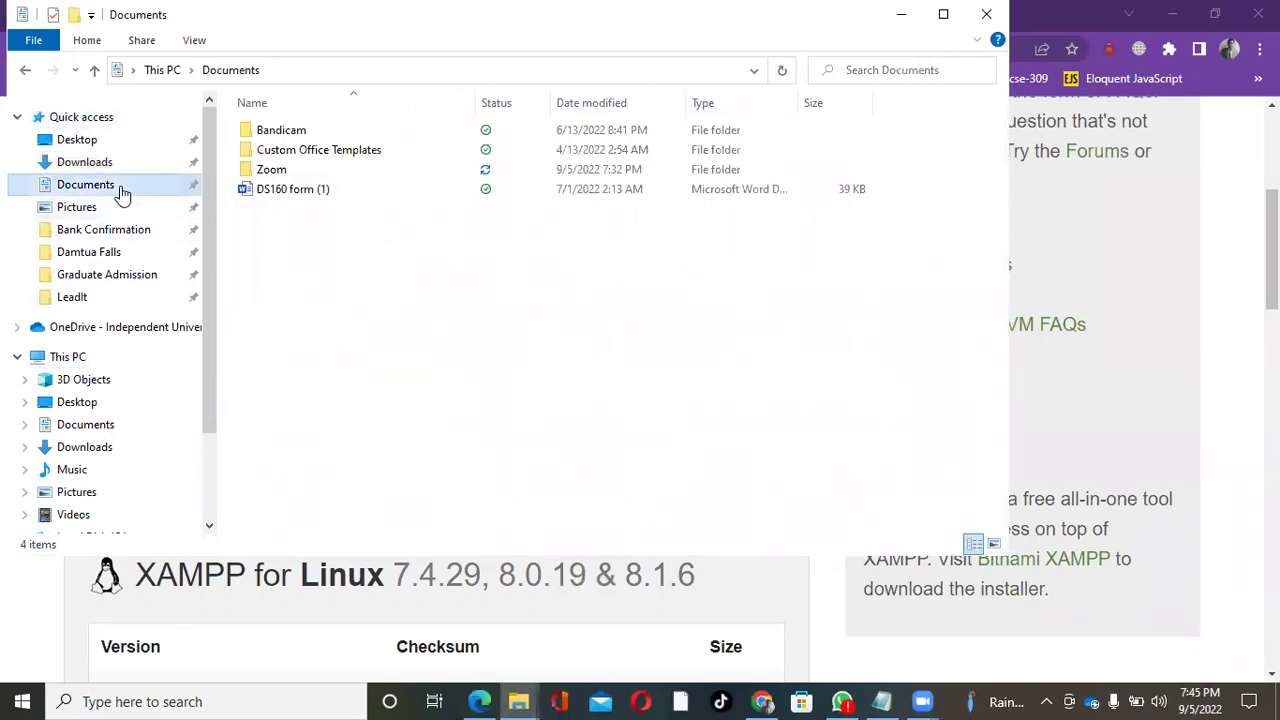
click(90, 401)
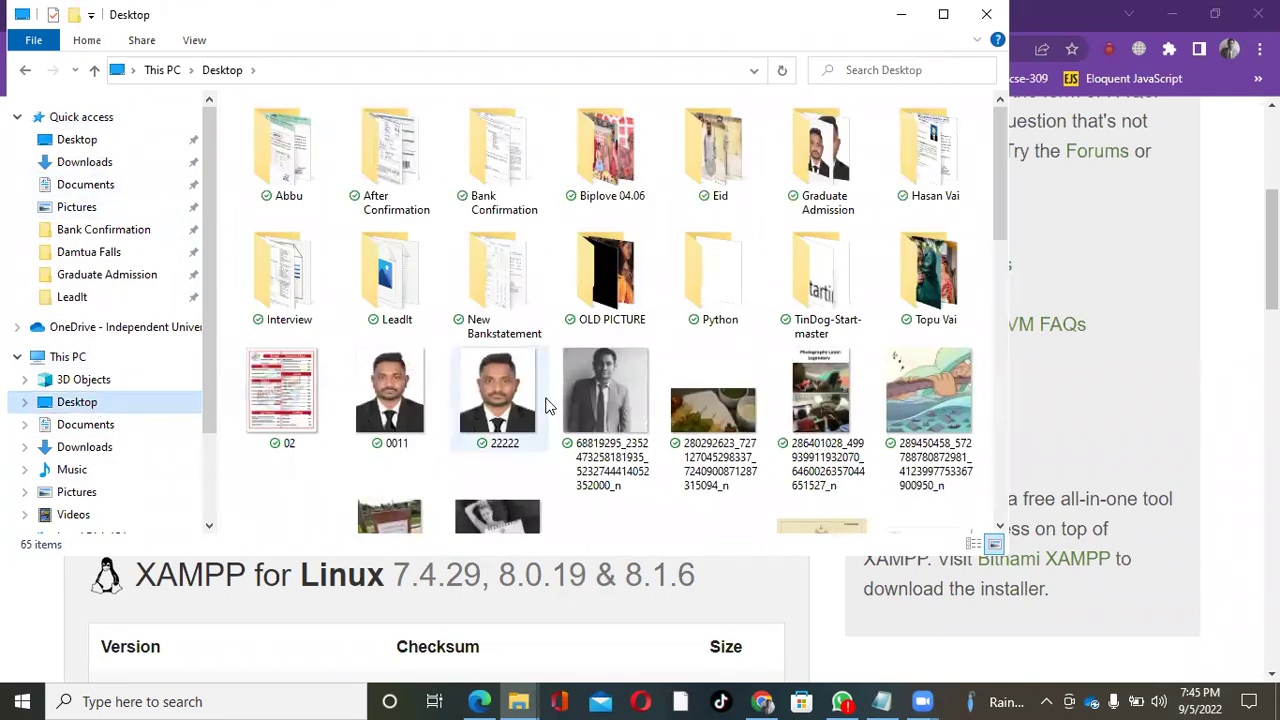
scroll(547, 405, down, 1)
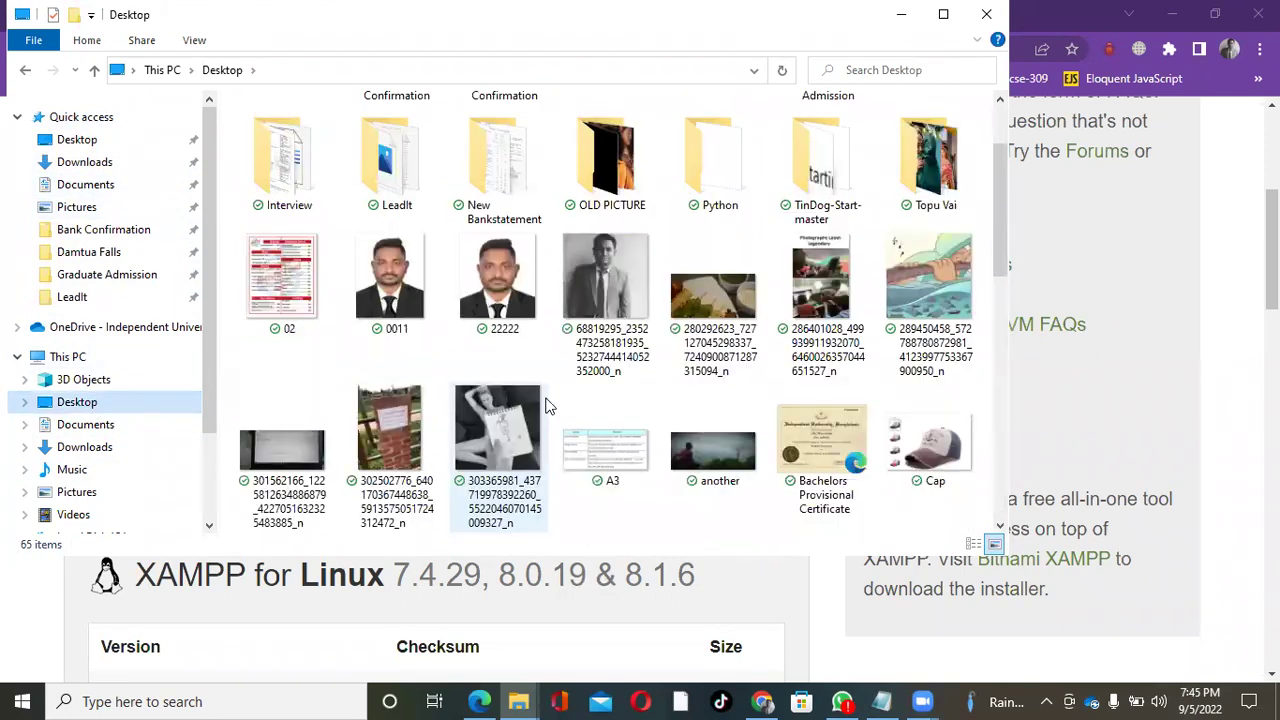
click(100, 424)
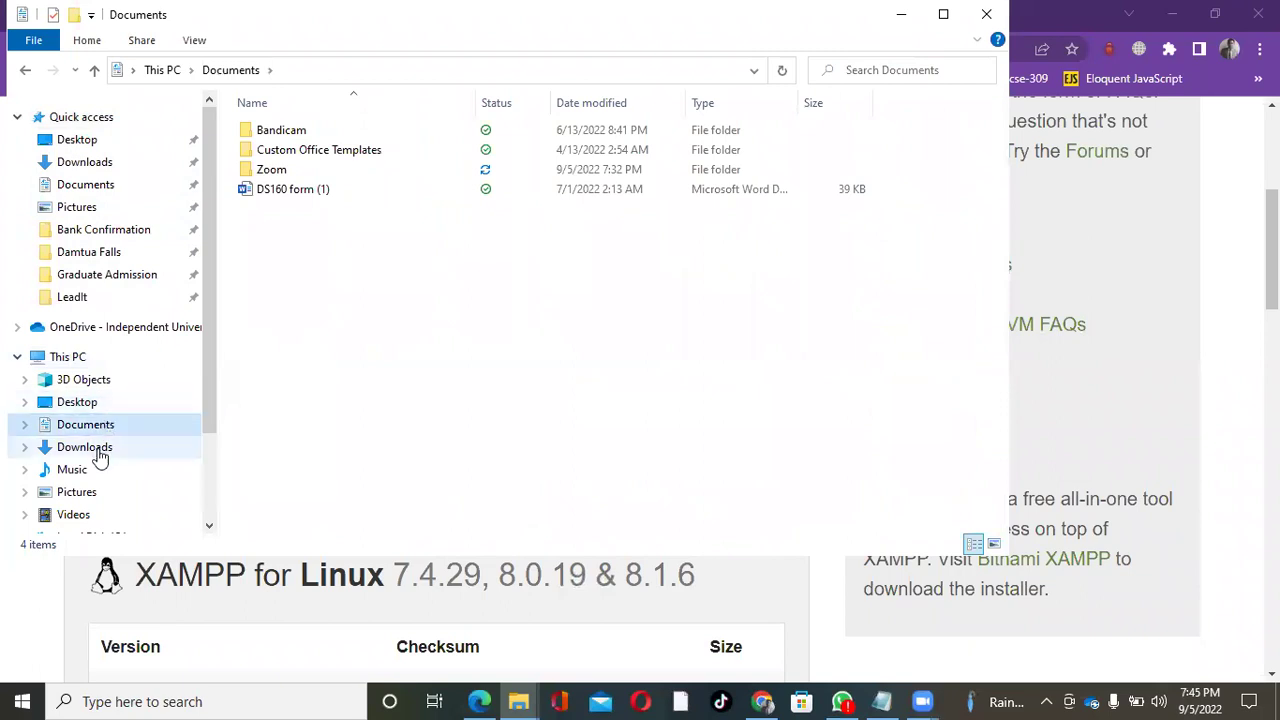
click(98, 453)
click(91, 385)
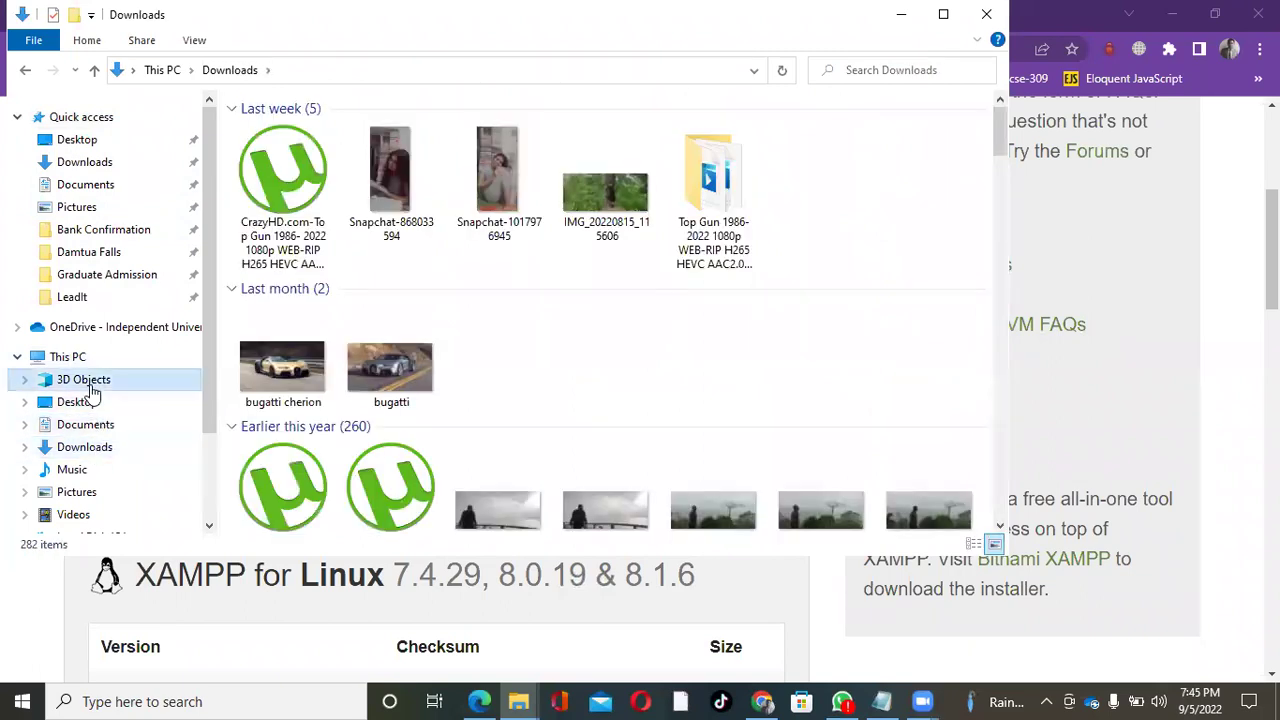
Go to This PC and open the Windows settings for uninstalling or changing a program
click(88, 355)
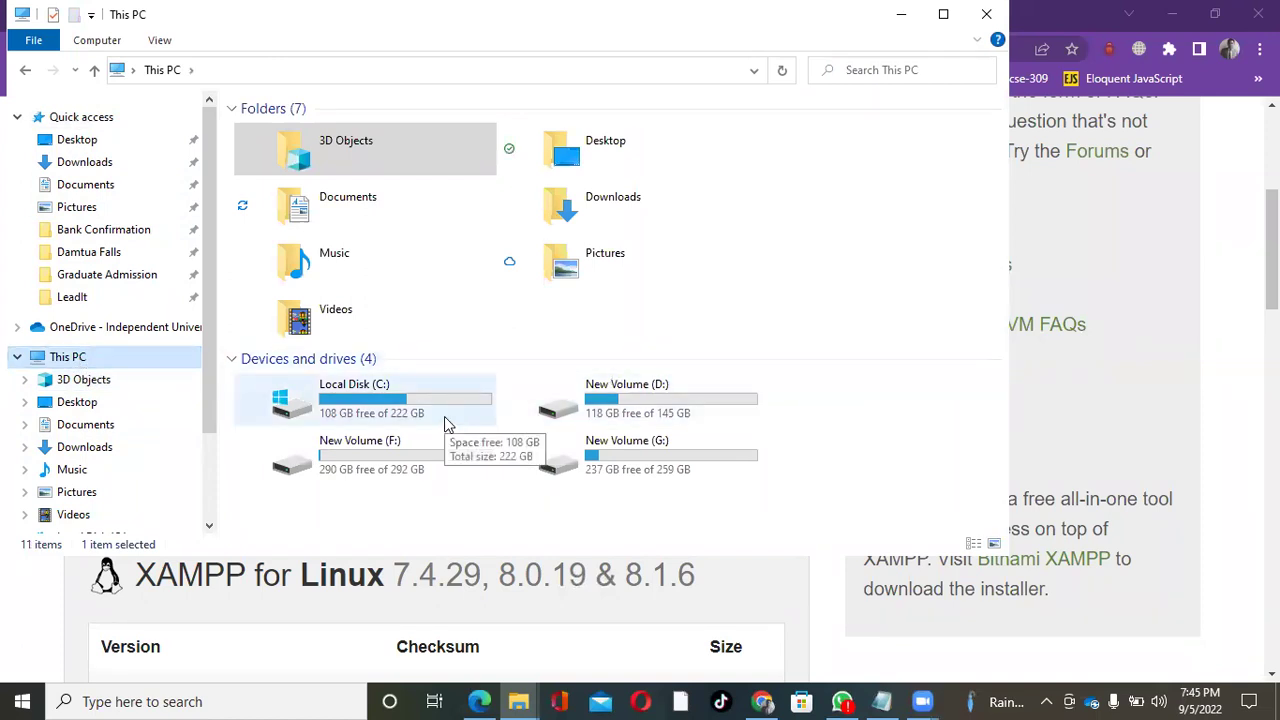
click(417, 406)
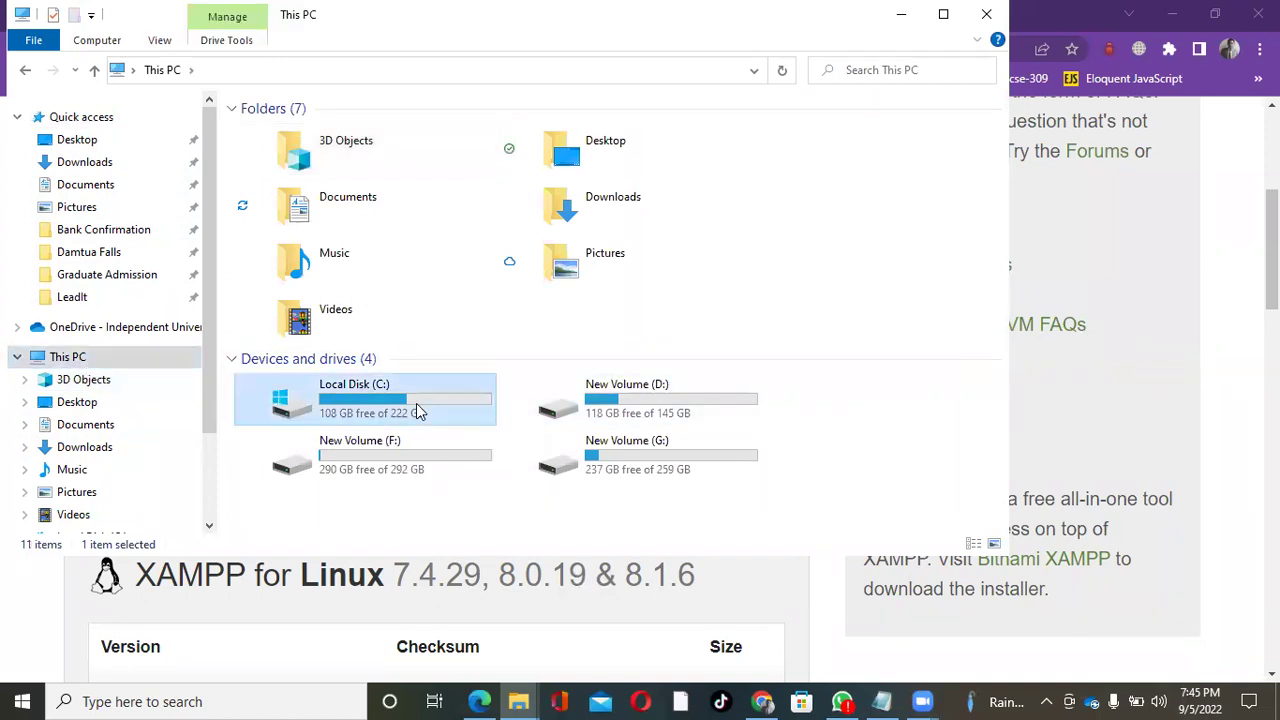
click(78, 40)
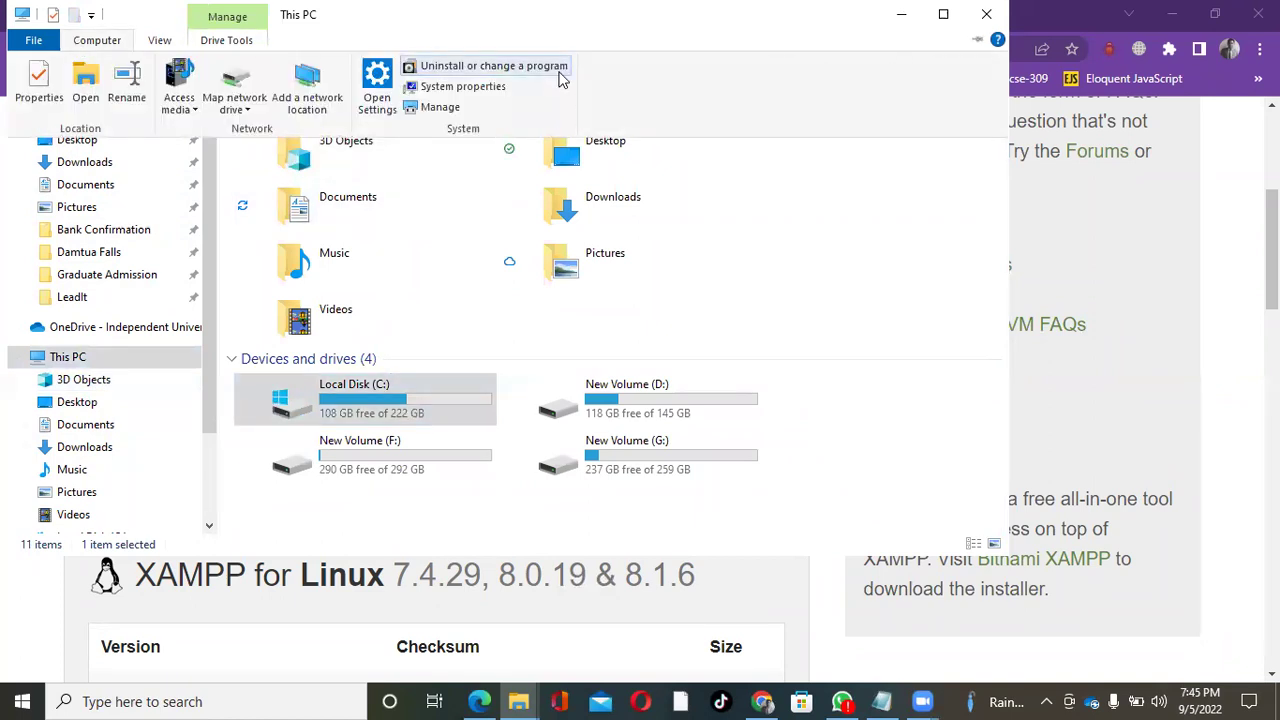
click(562, 78)
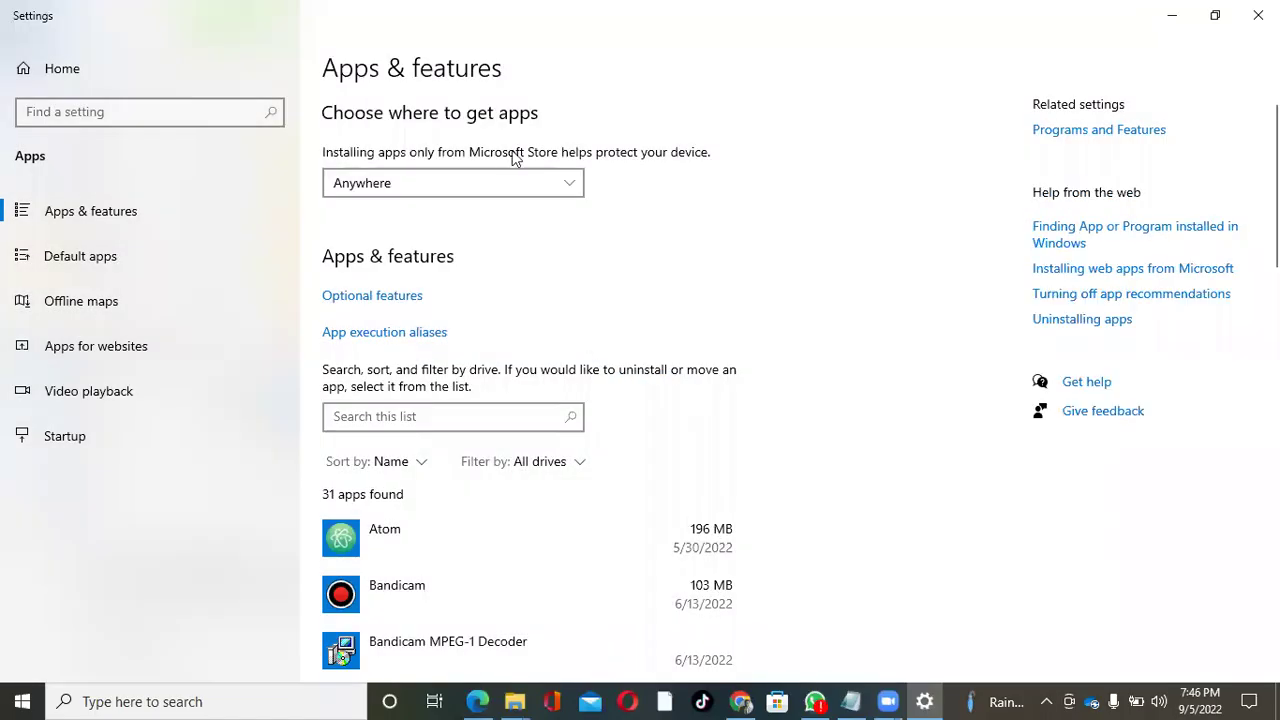
Find XAMPP in the installed apps list and start uninstalling it
scroll(680, 380, down, 5)
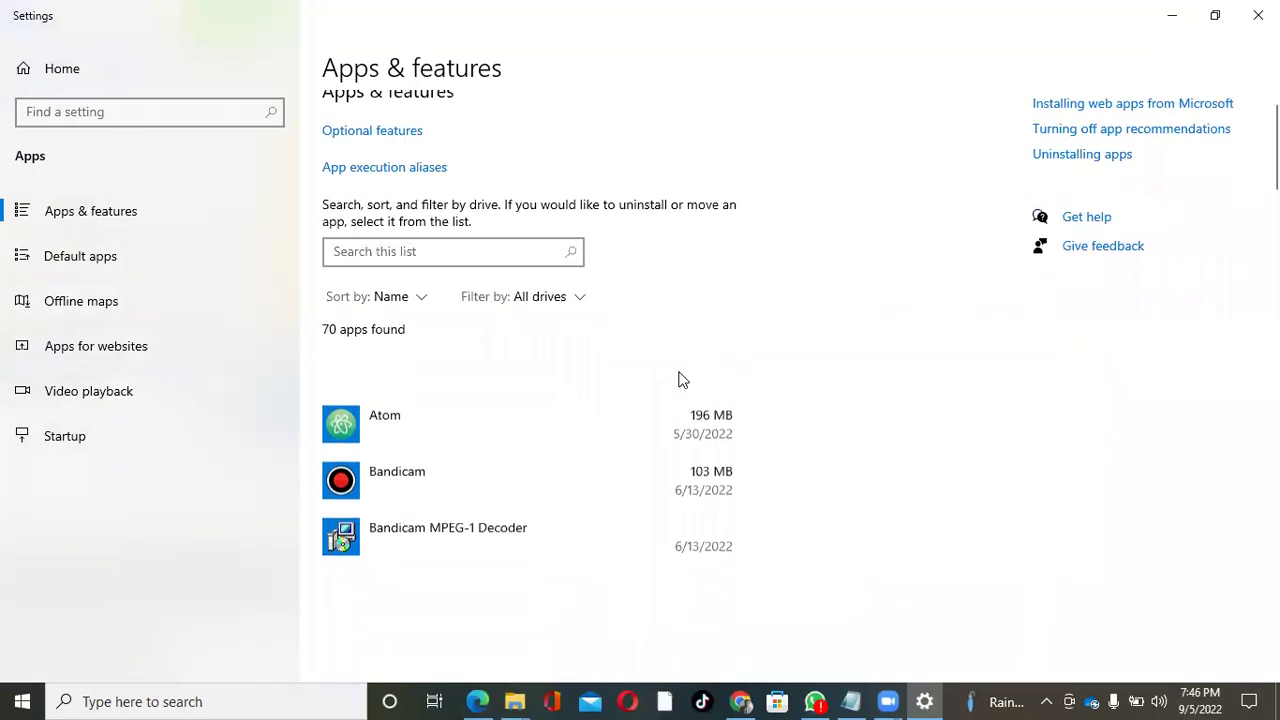
scroll(680, 380, down, 5)
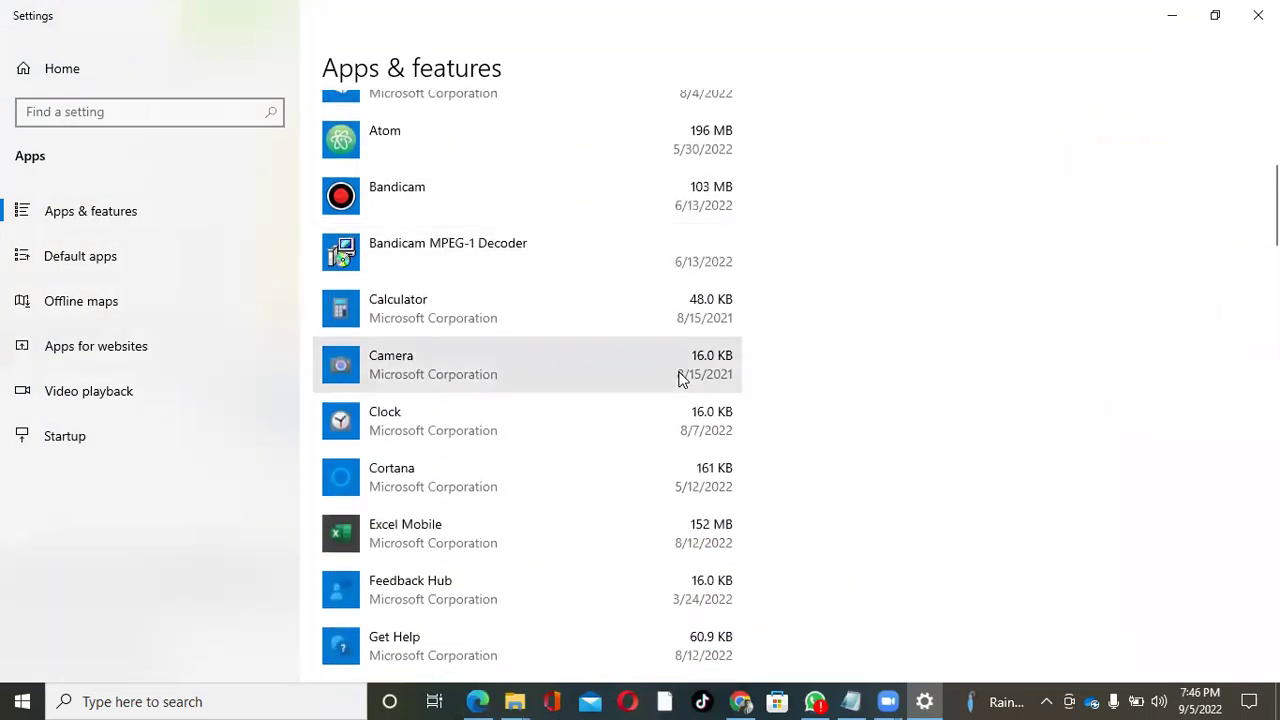
scroll(680, 380, down, 7)
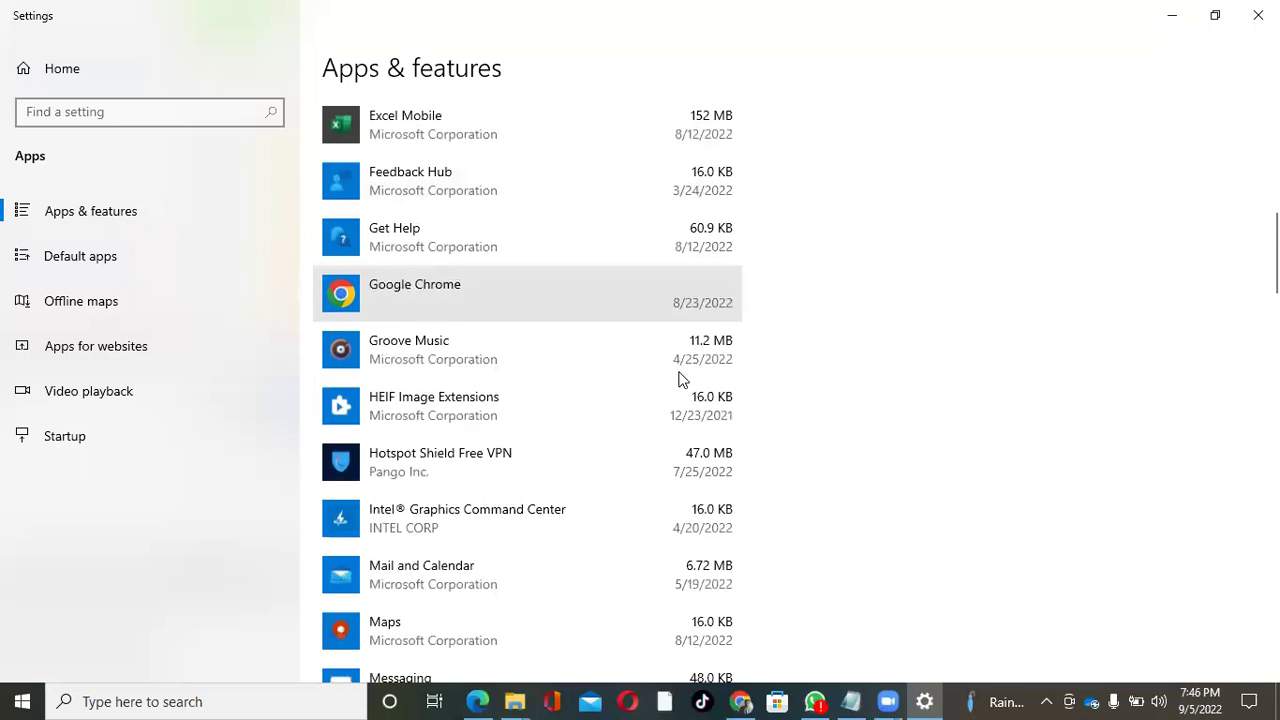
scroll(680, 380, down, 6)
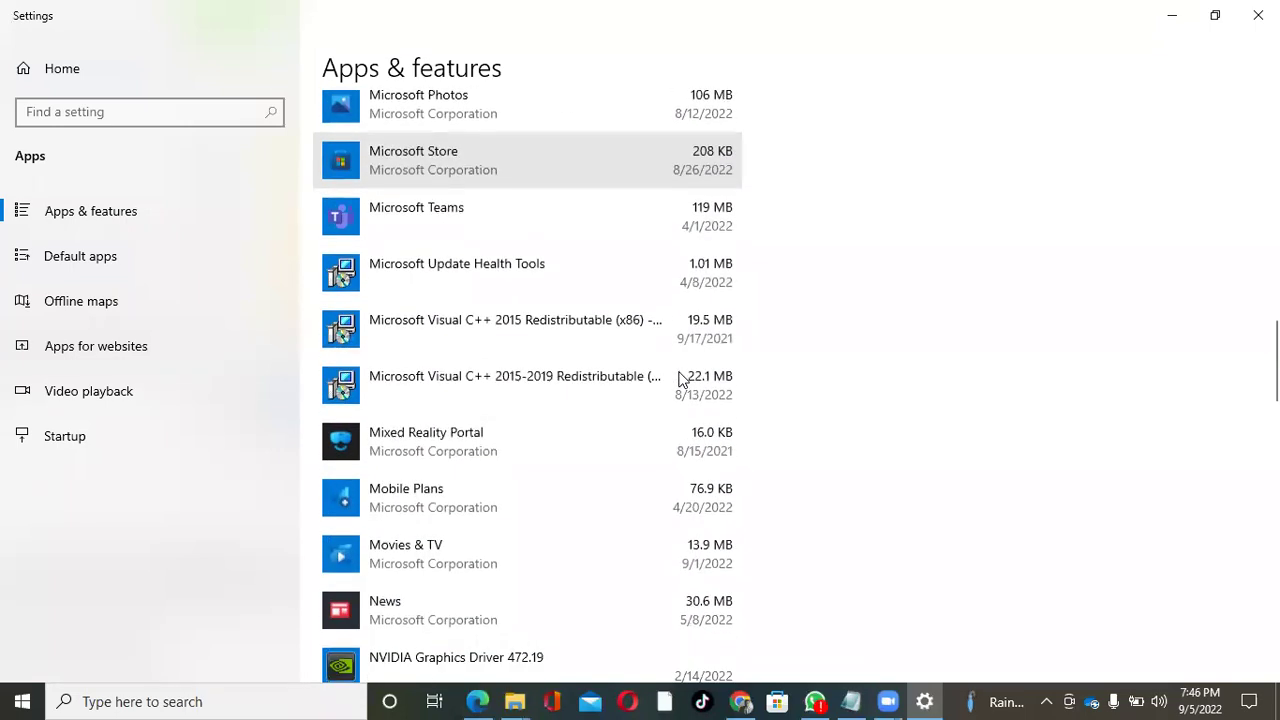
scroll(680, 380, down, 6)
scroll(680, 380, down, 20)
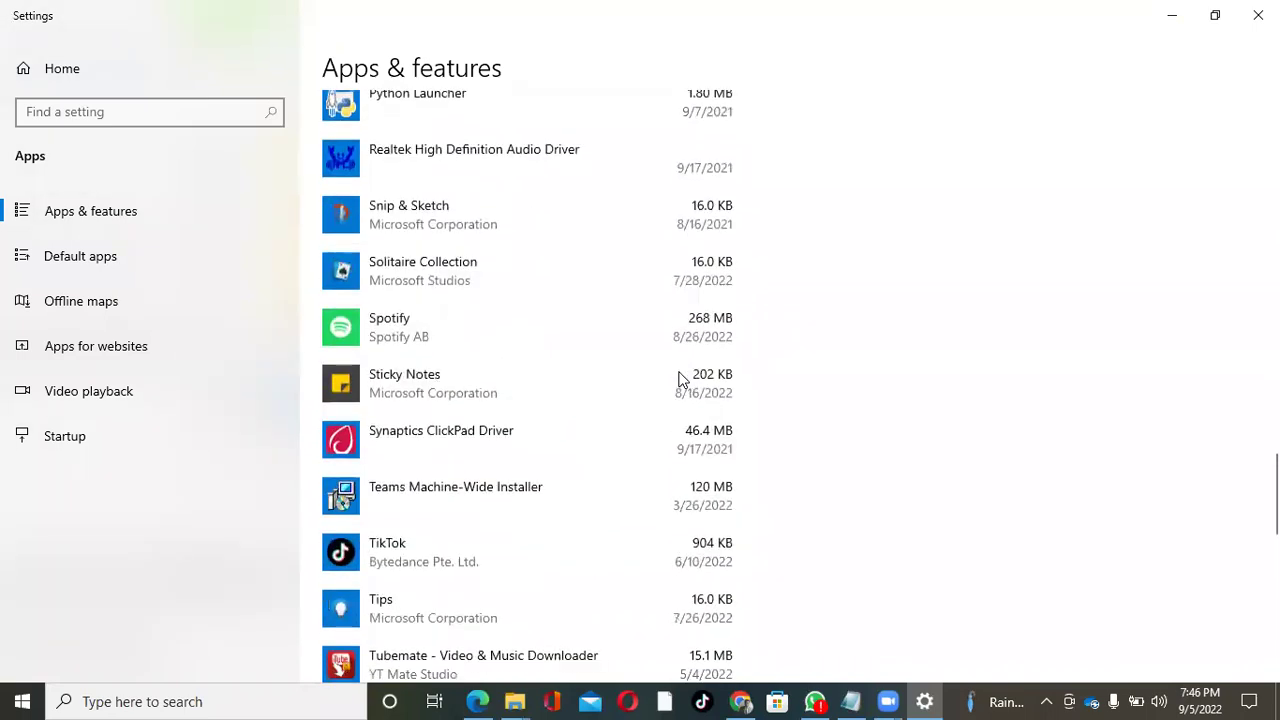
scroll(678, 380, down, 3)
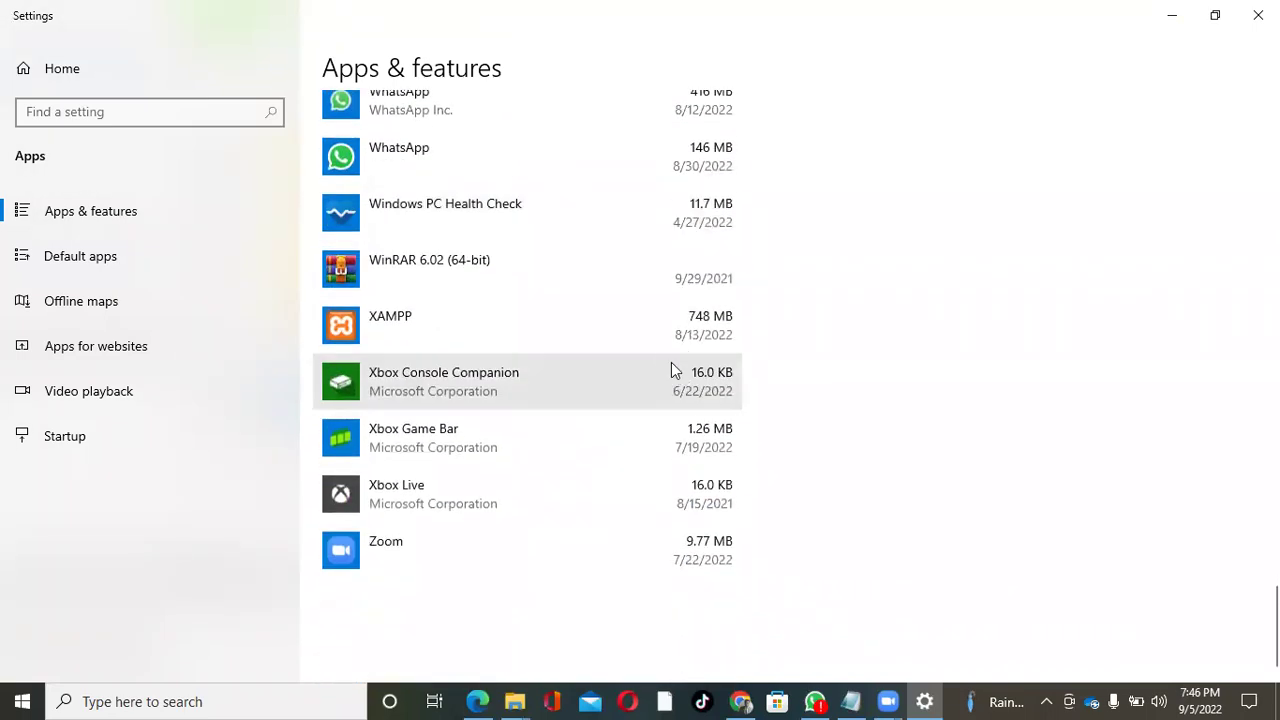
click(660, 338)
click(705, 397)
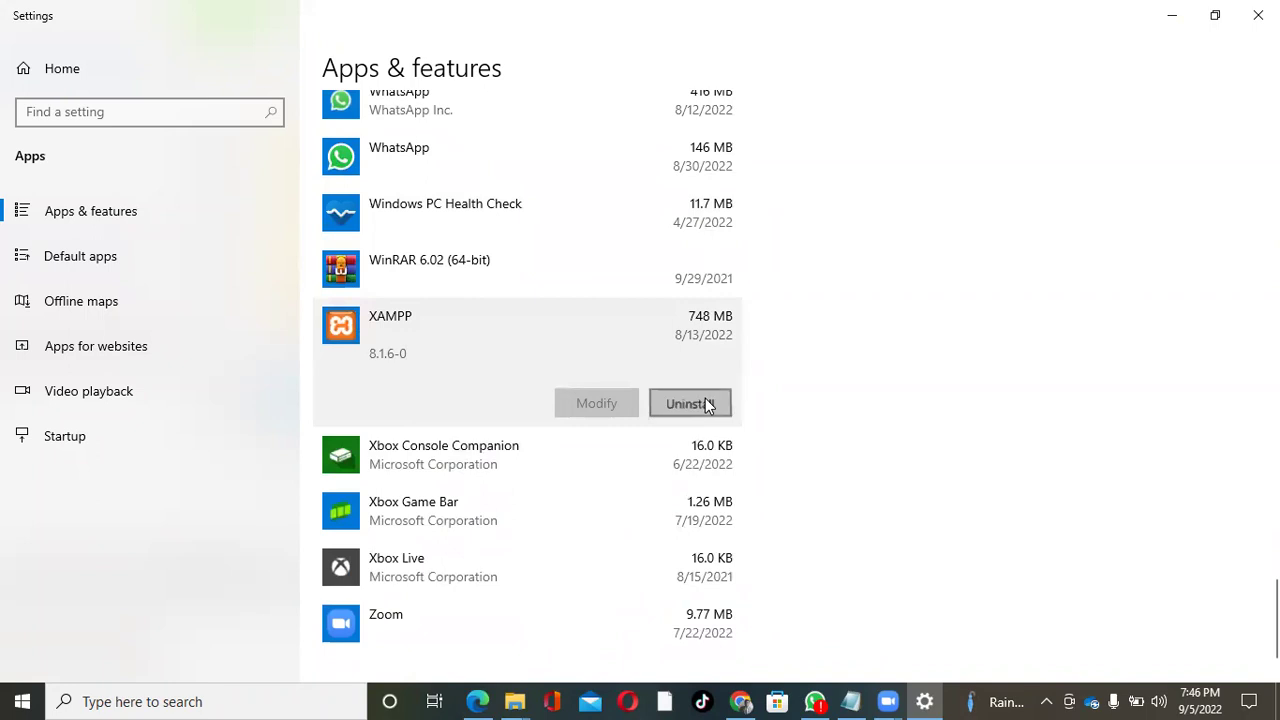
click(775, 359)
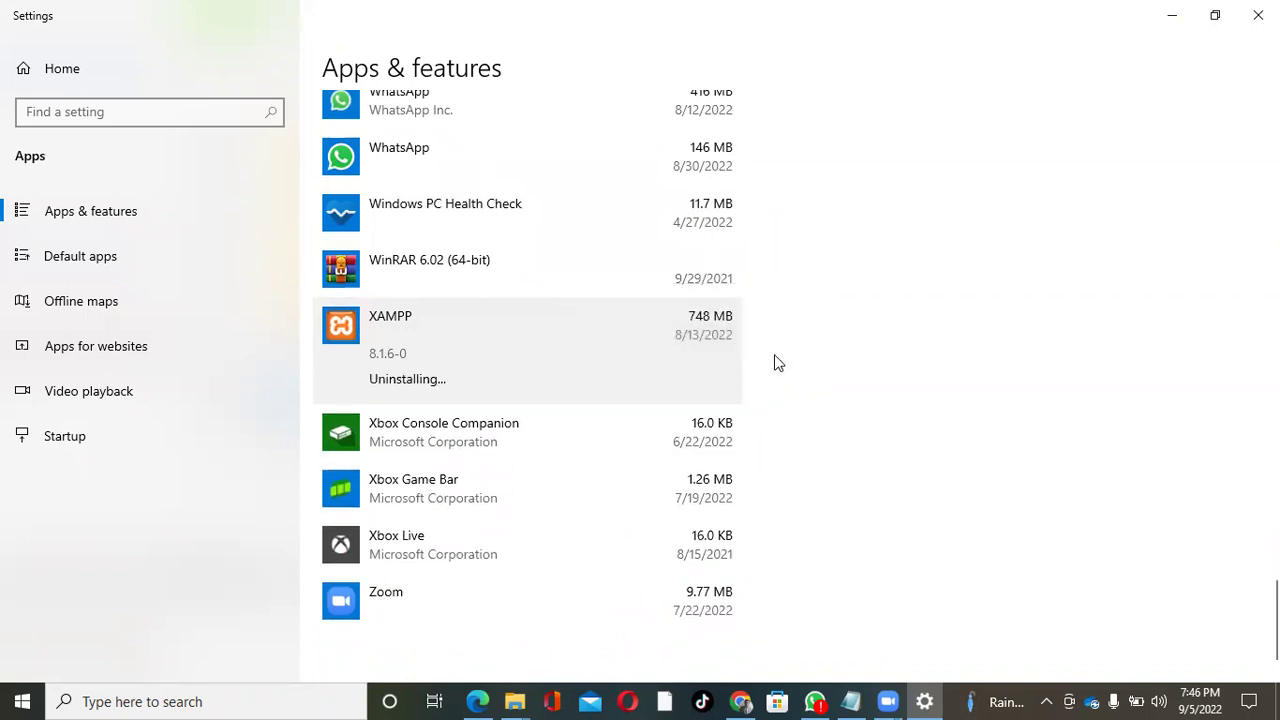
click(616, 478)
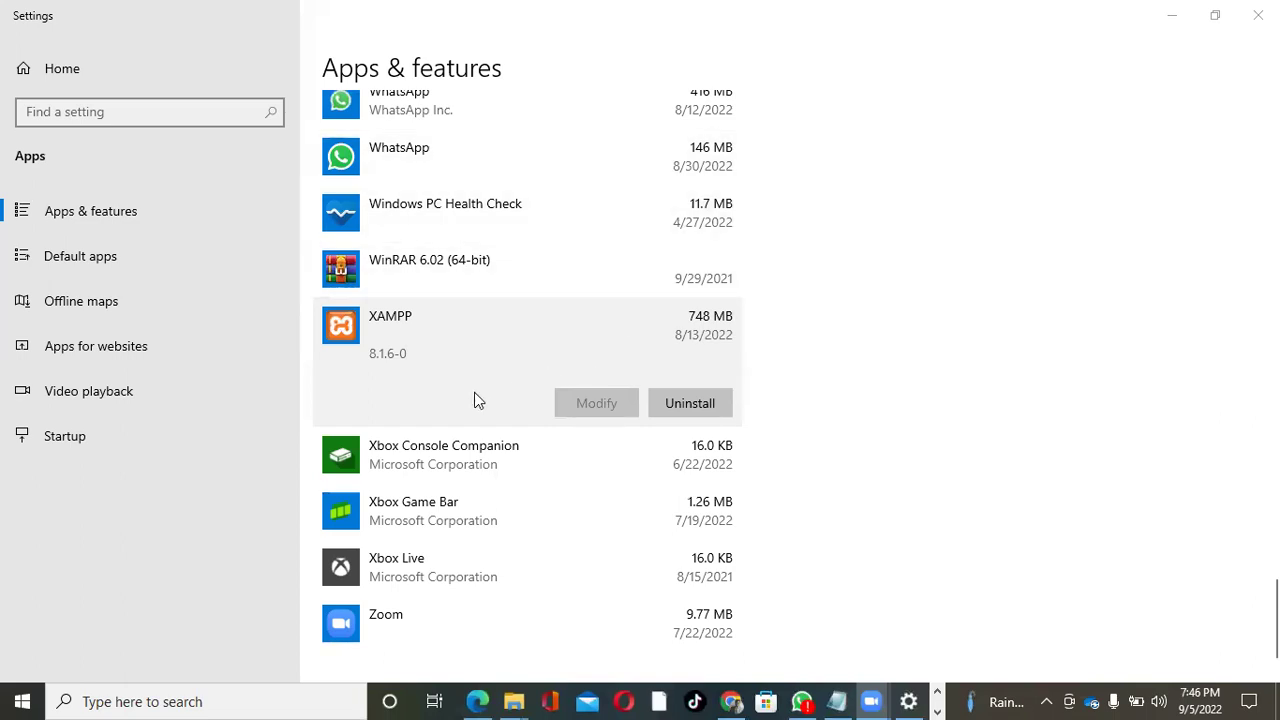
Start the XAMPP uninstall again and minimize the Settings, File Explorer and browser windows to reach the uninstaller's question
click(675, 407)
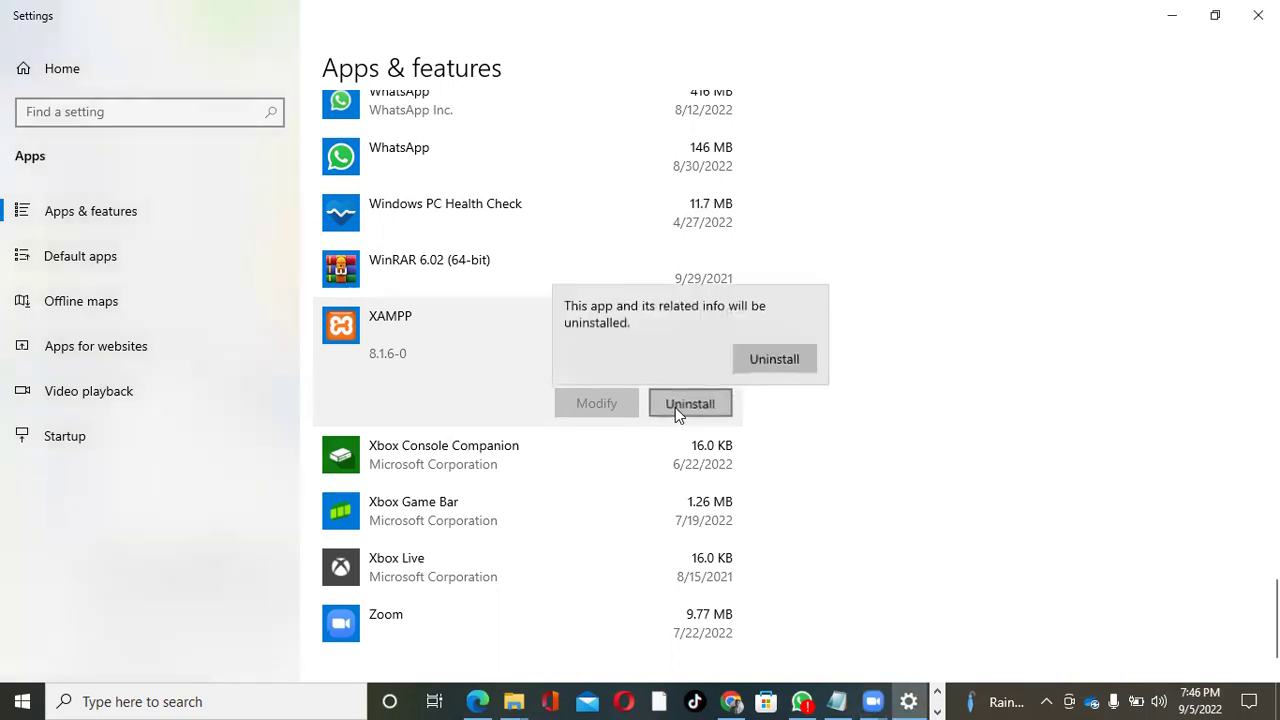
click(762, 361)
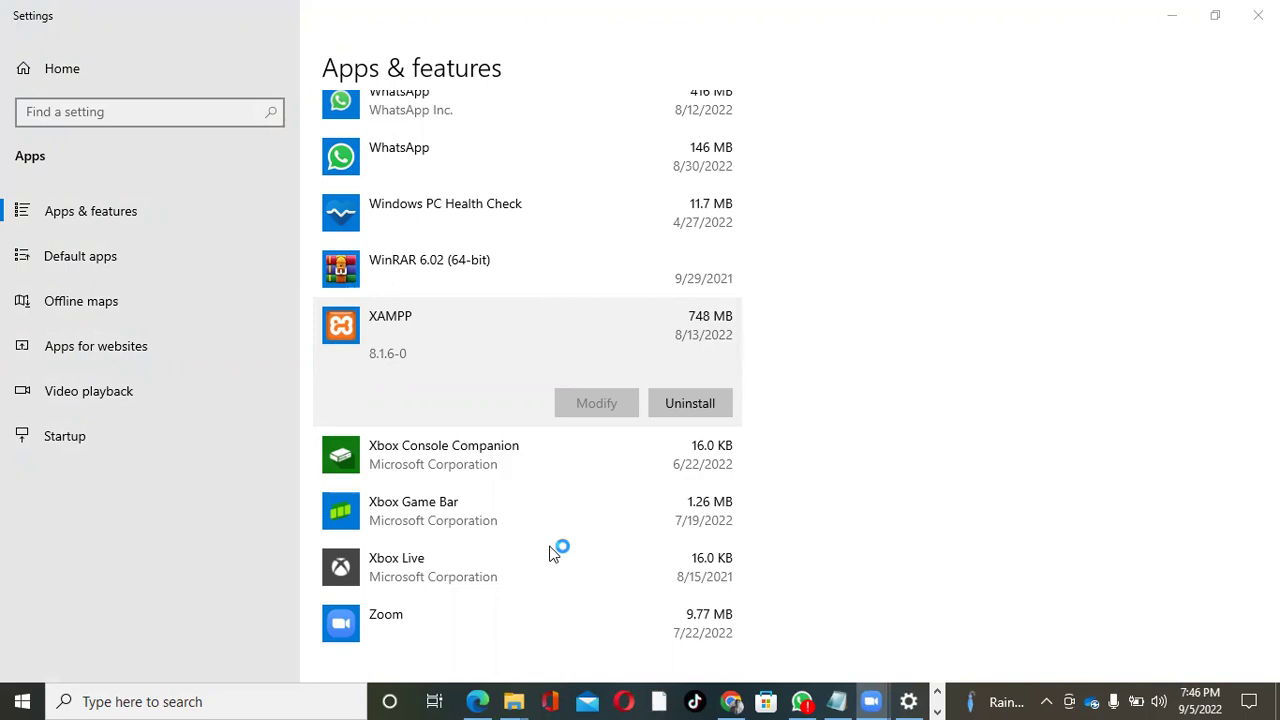
click(1170, 14)
click(903, 12)
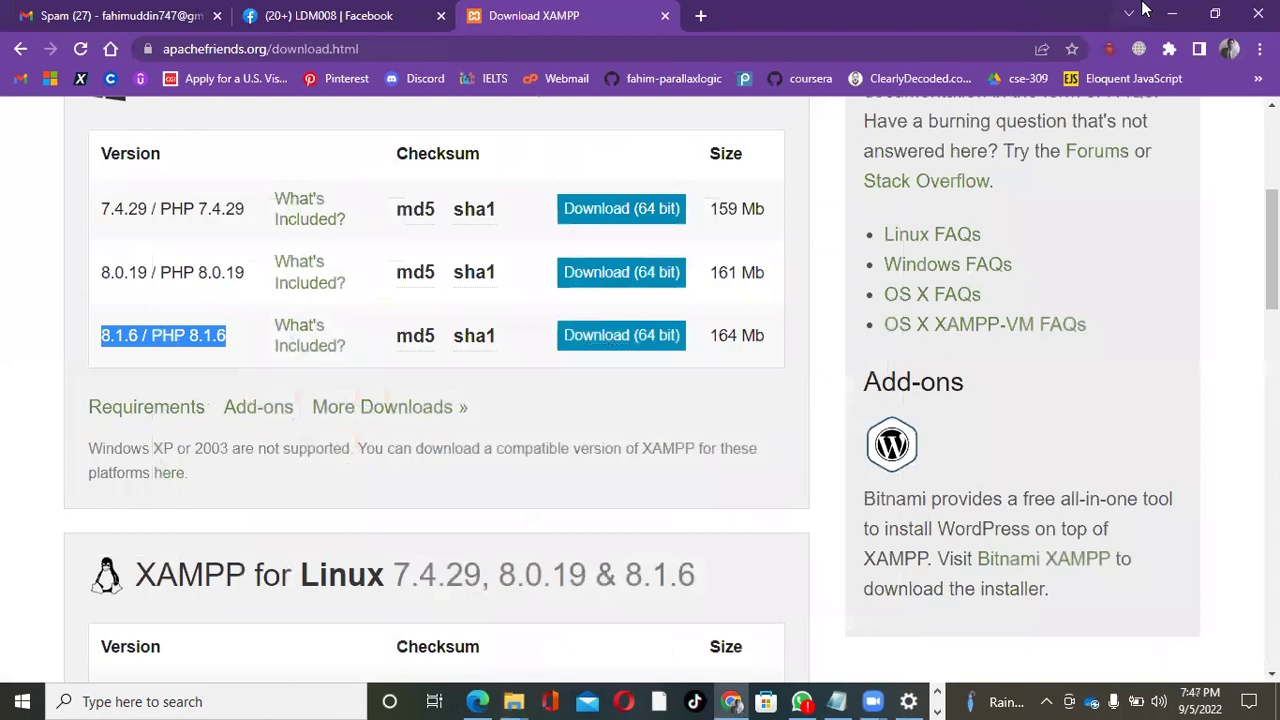
click(1173, 12)
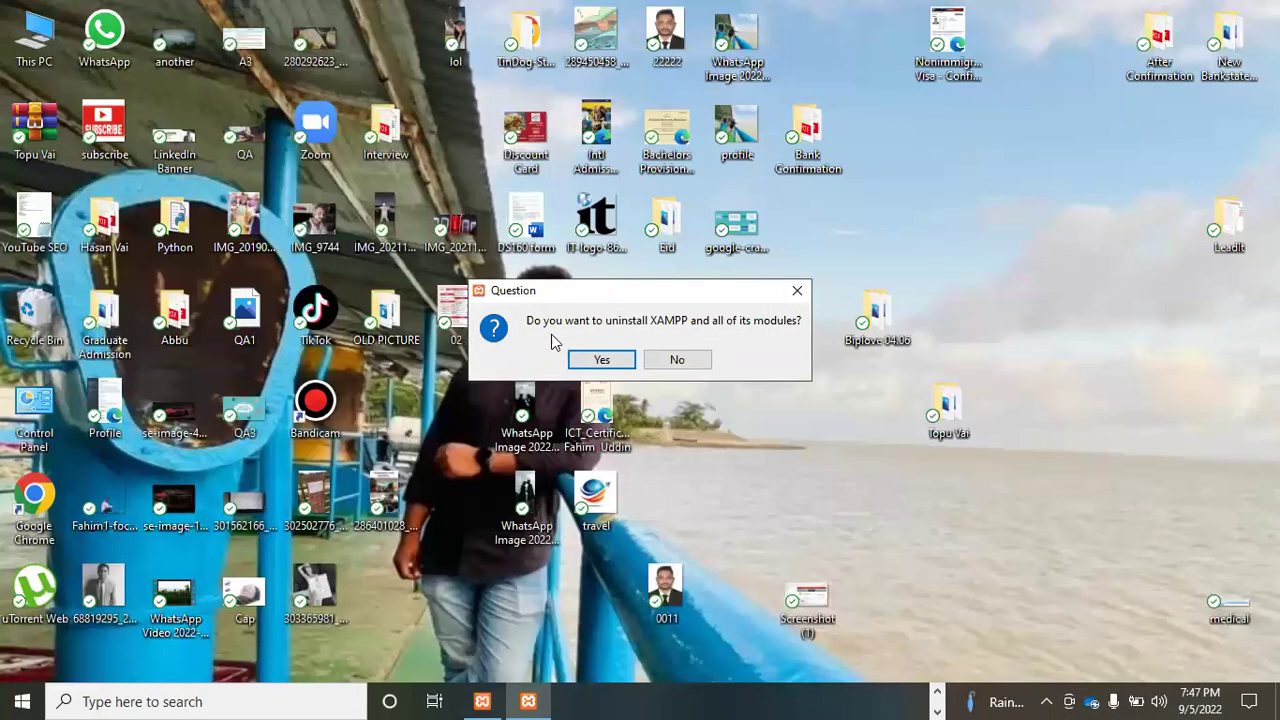
Confirm uninstalling XAMPP with all its modules and the C:\xampp\htdocs folder, and move the Setup window aside
click(601, 360)
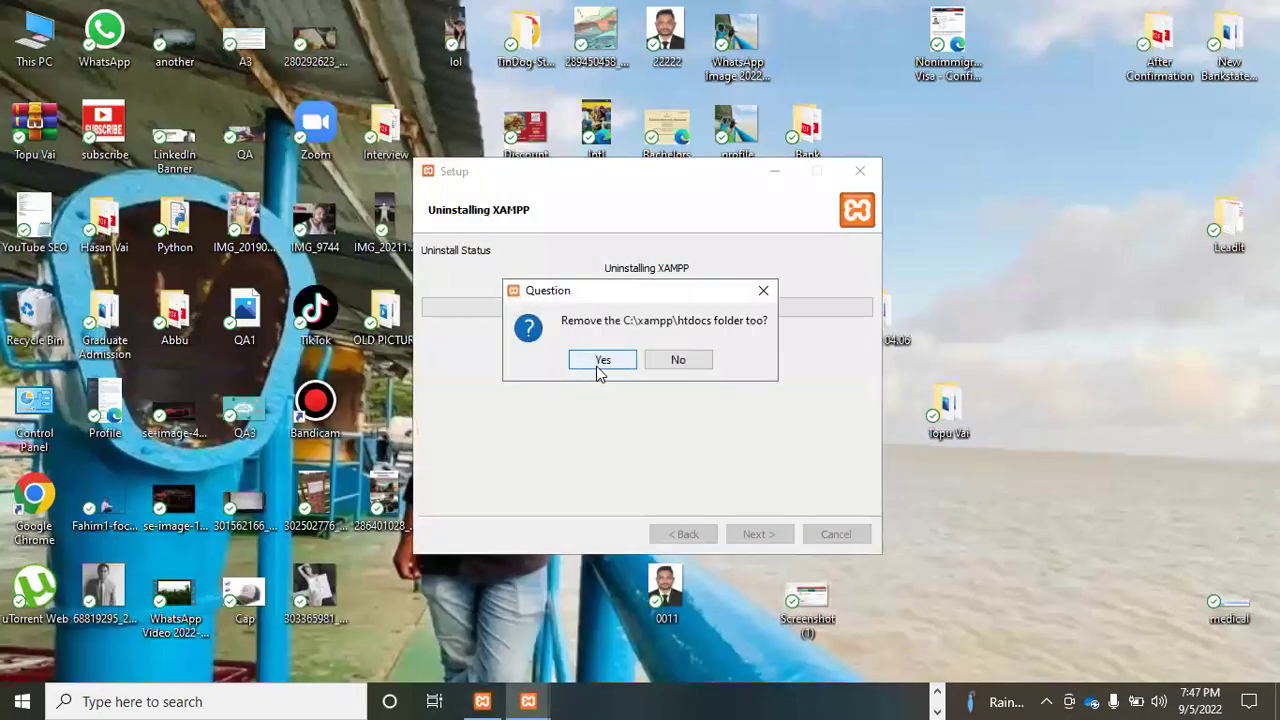
click(602, 362)
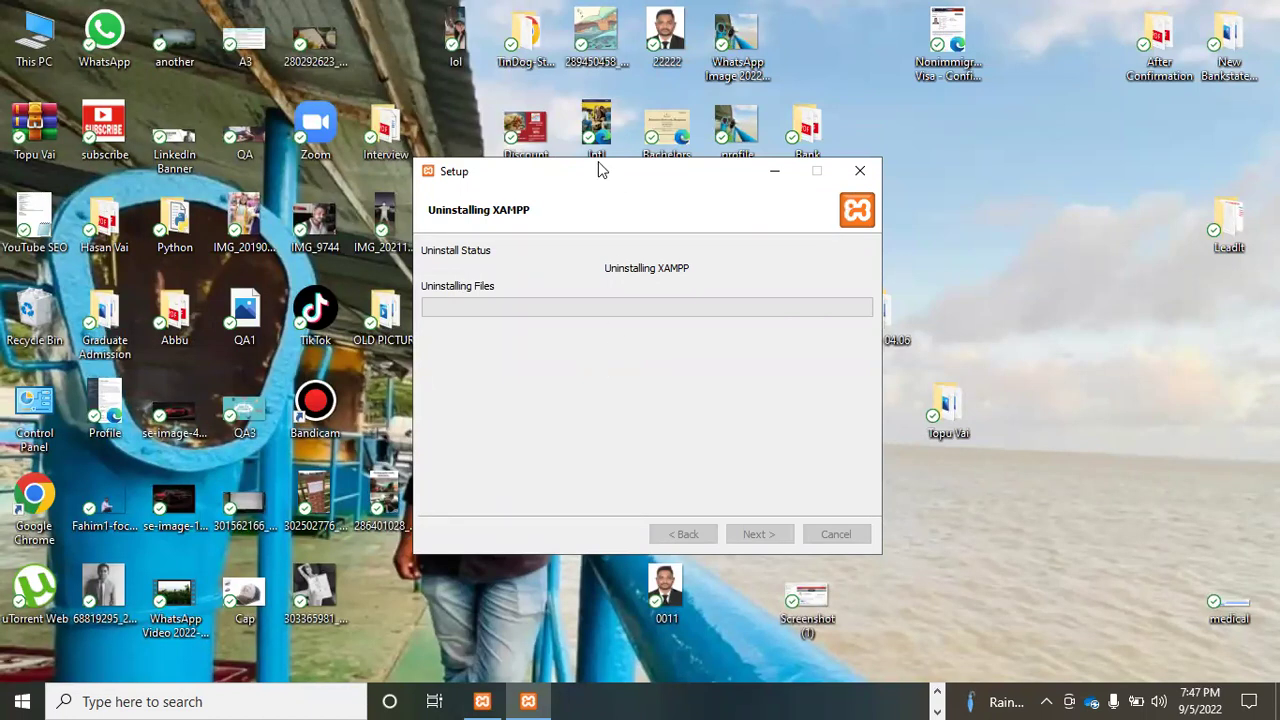
drag(598, 170, 360, 71)
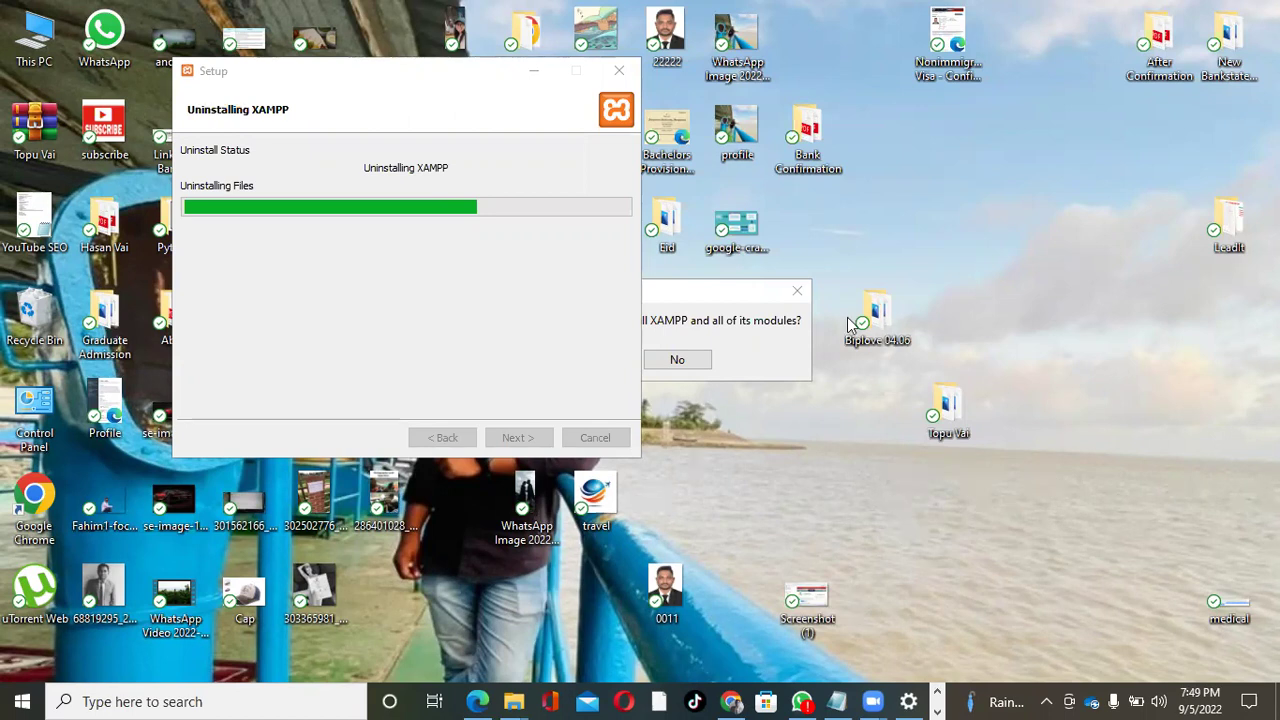
Confirm the second XAMPP uninstaller as well, including removal of the htdocs folder, and move its Setup window away from the first
click(714, 304)
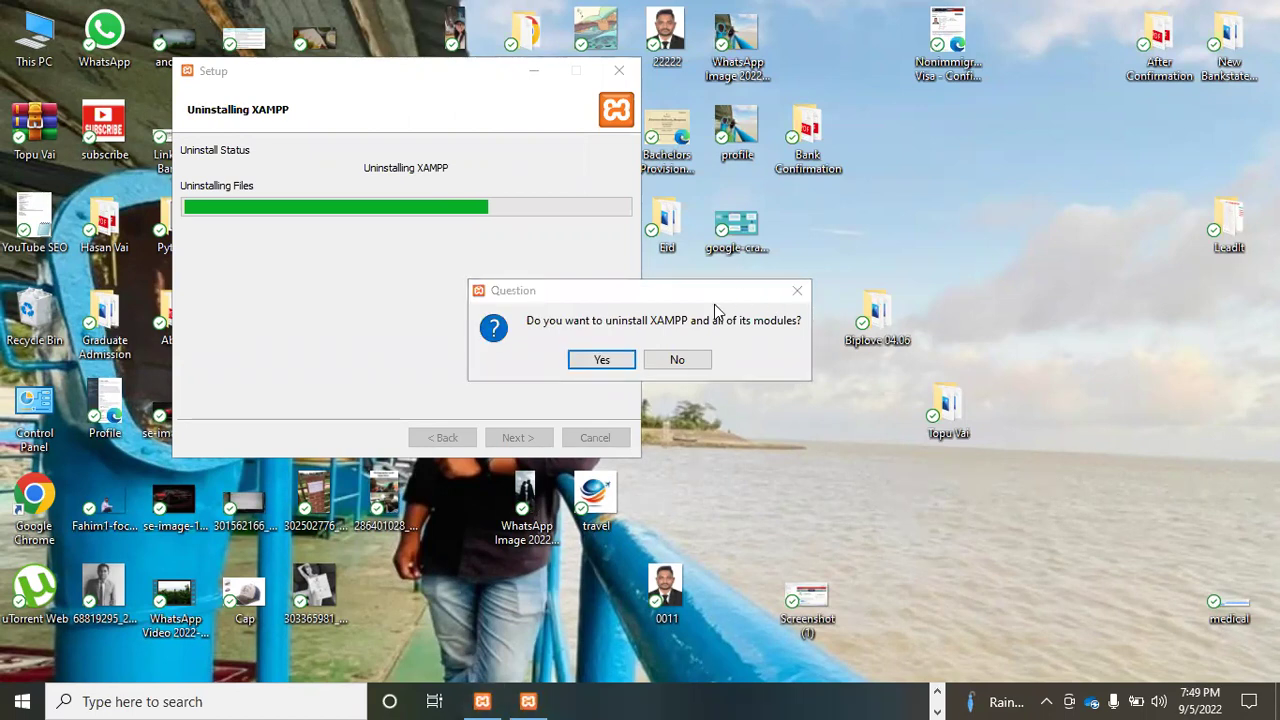
click(617, 362)
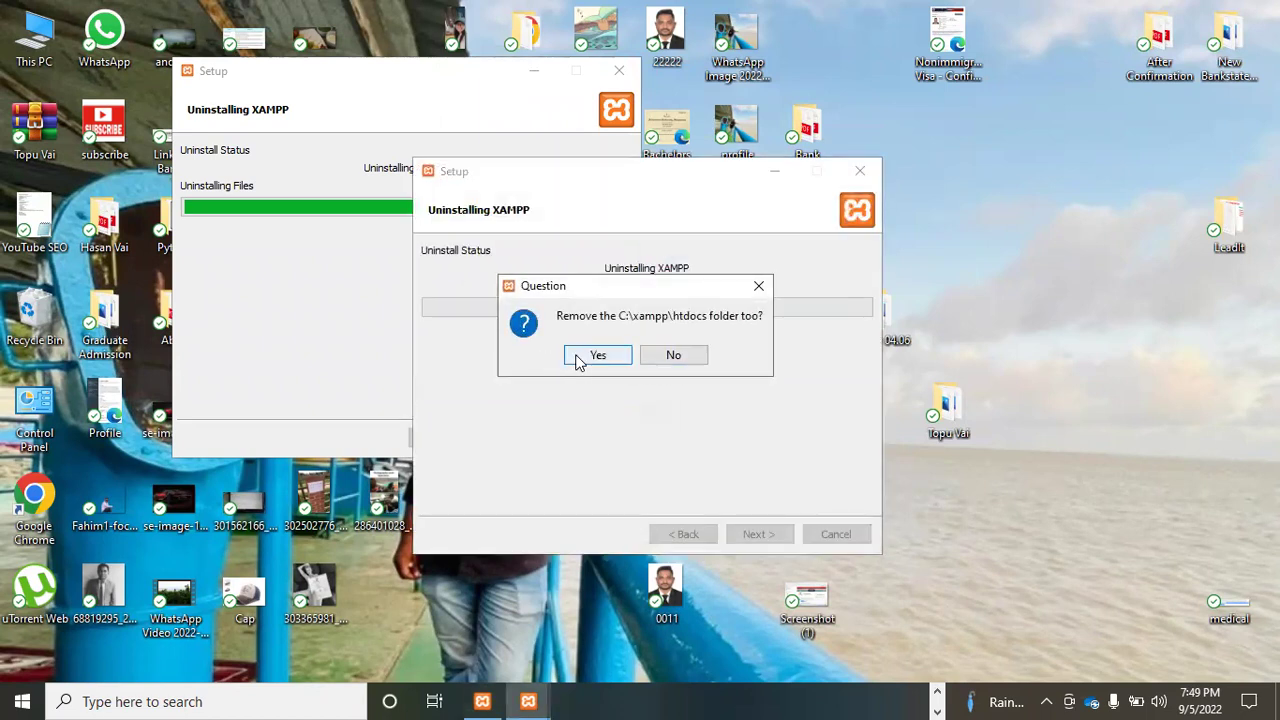
click(585, 358)
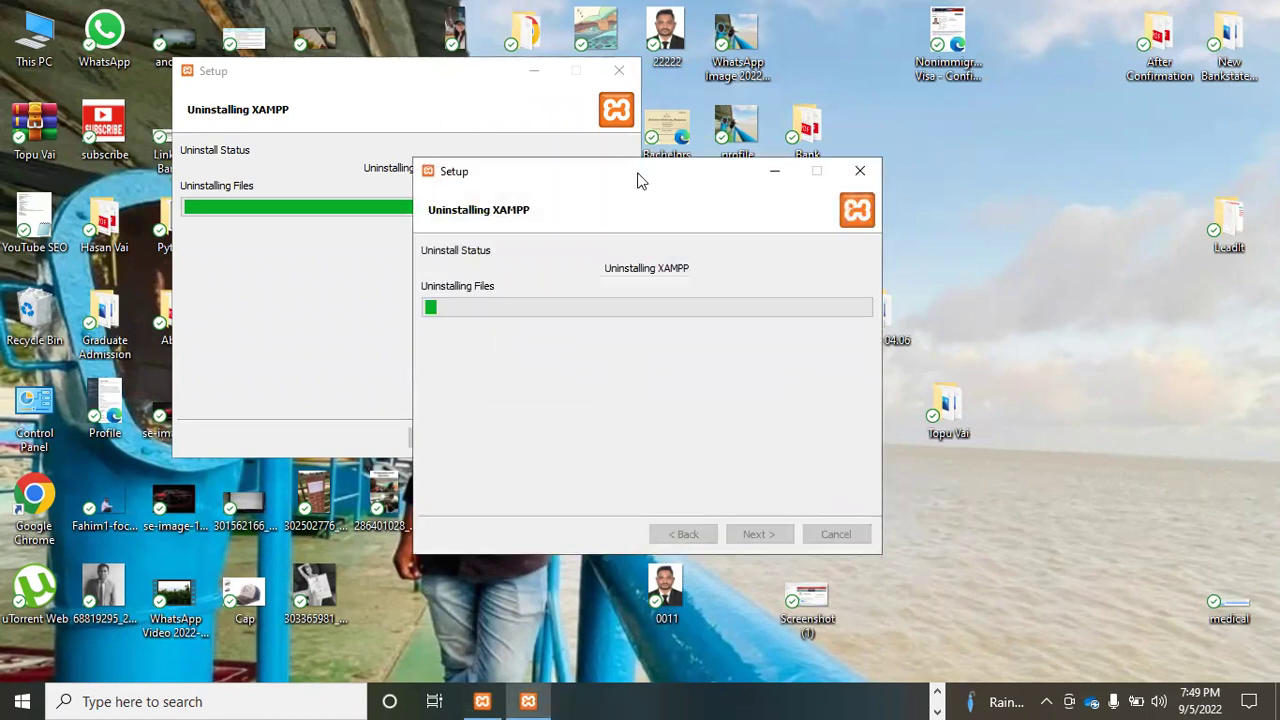
drag(642, 183, 600, 252)
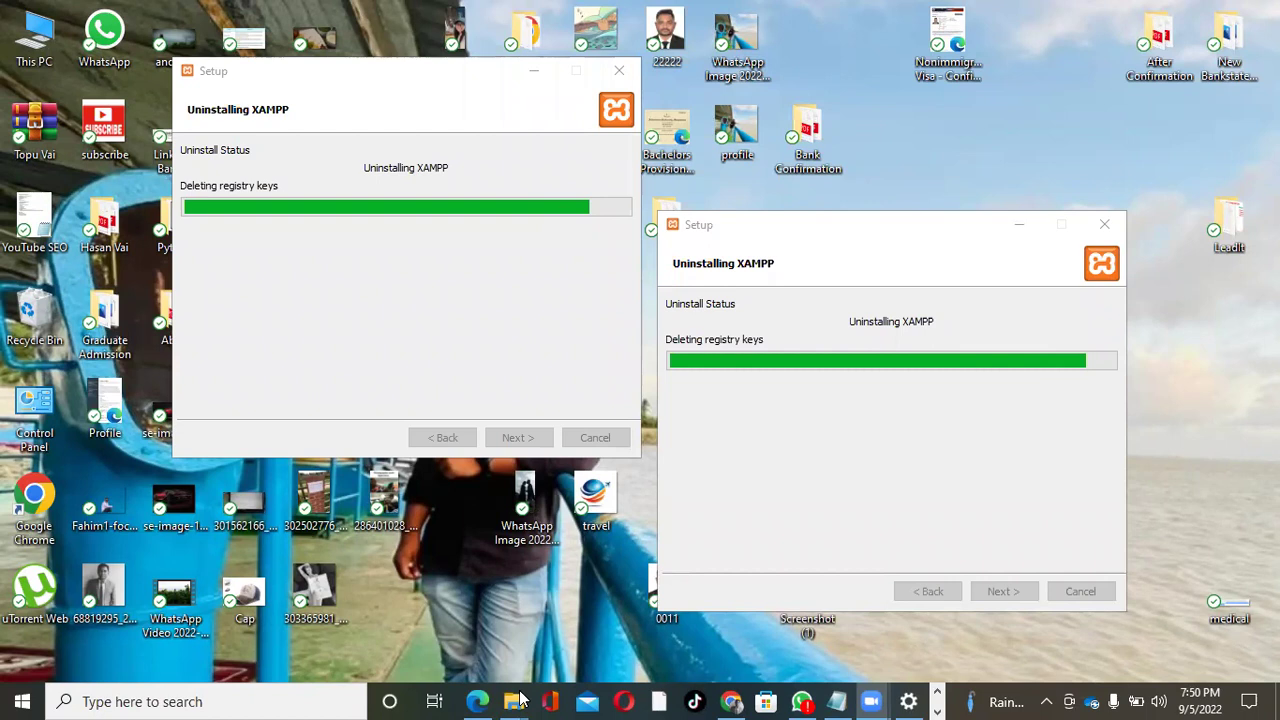
Acknowledge the second uninstaller's completion message and agree to restart the computer
click(655, 357)
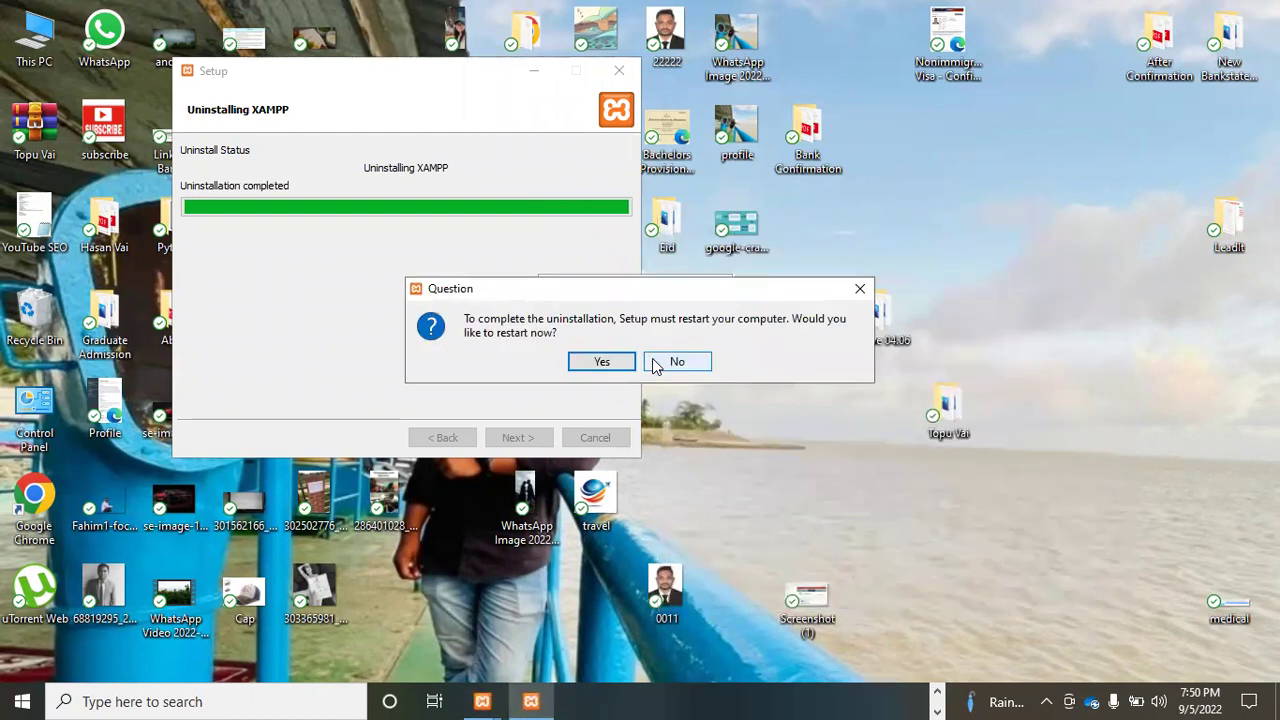
click(600, 363)
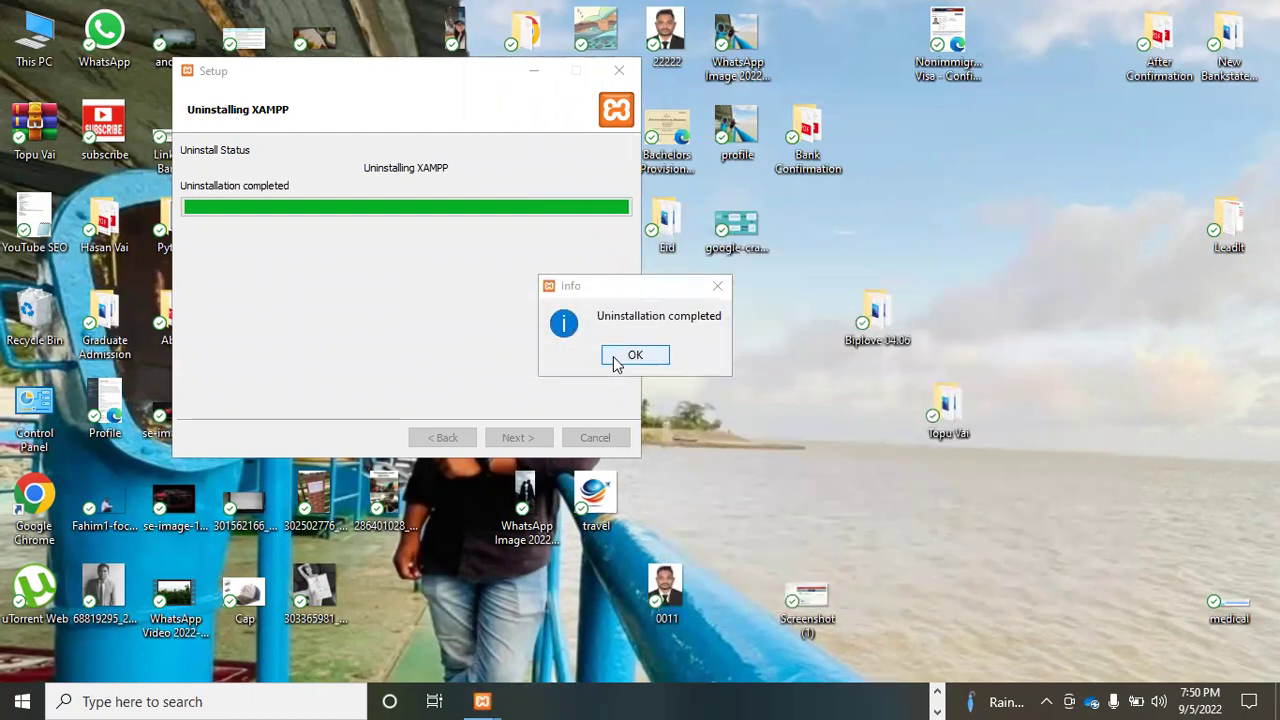